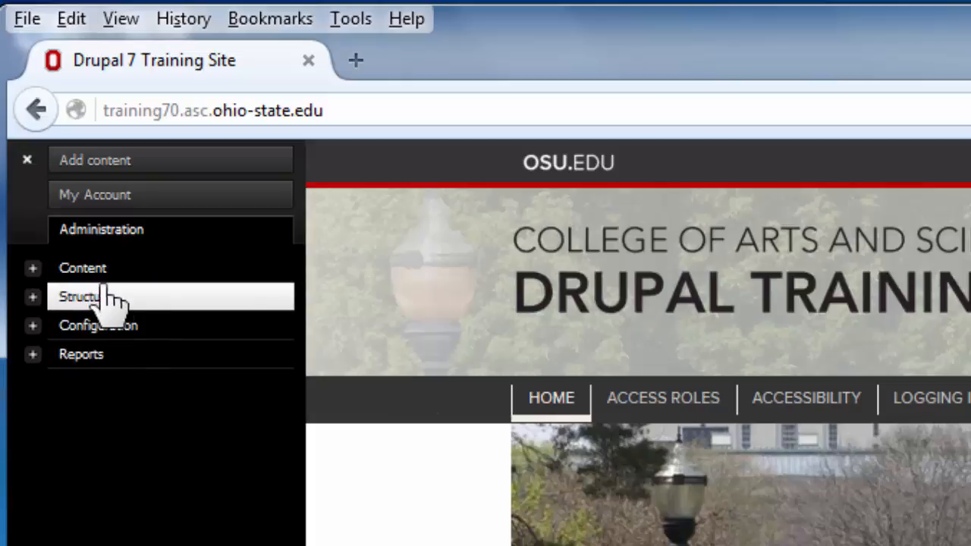
Open the site's content list with the administration sidebar hidden, view the Image Tooltip page and return to the list
click(94, 279)
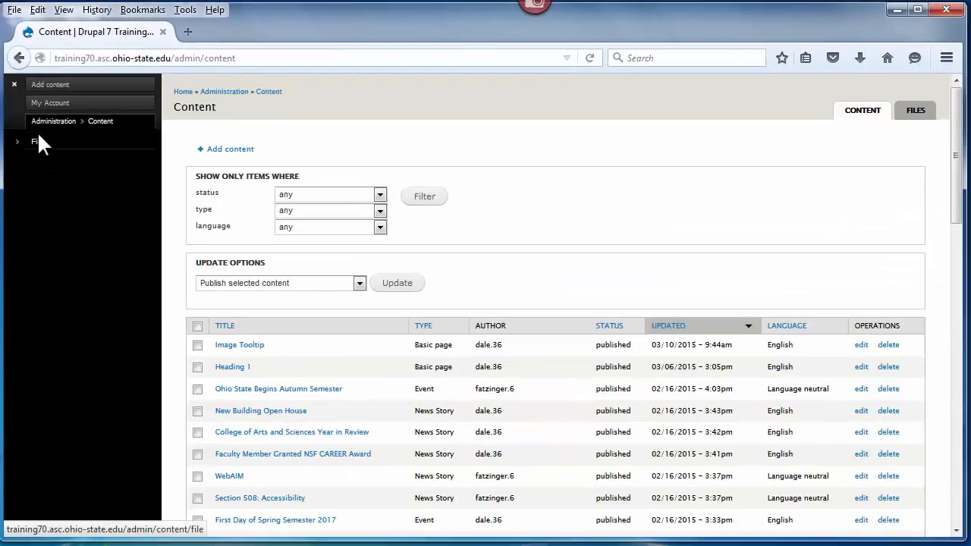
click(14, 85)
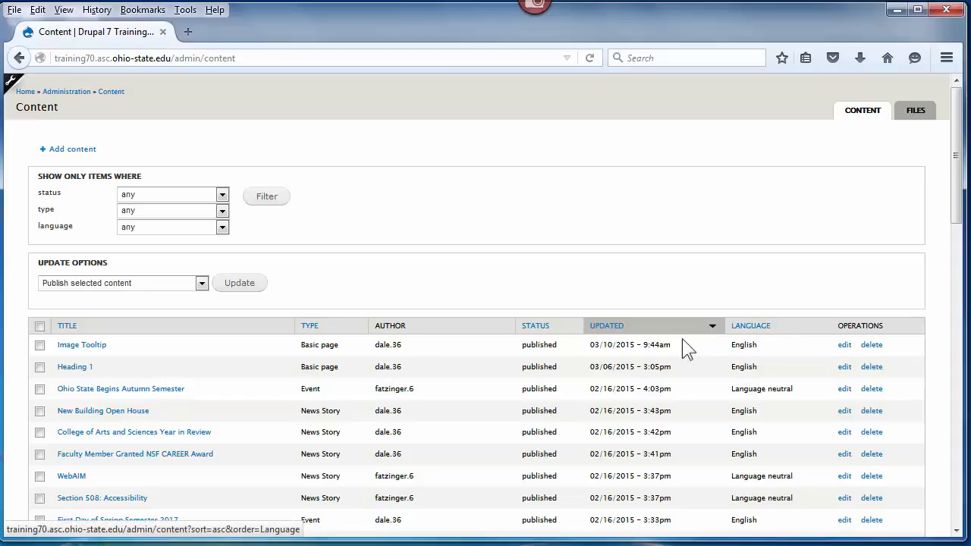
click(90, 349)
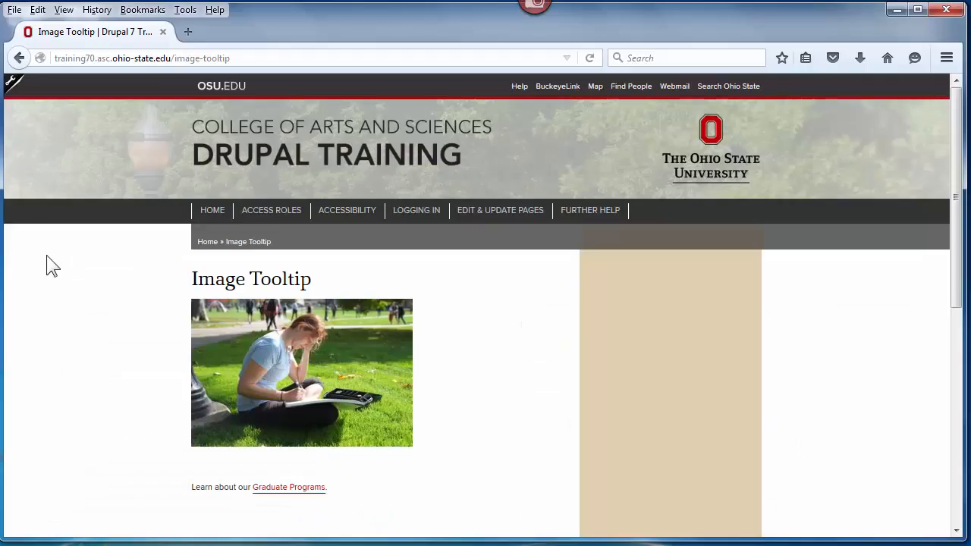
key(alt+Left)
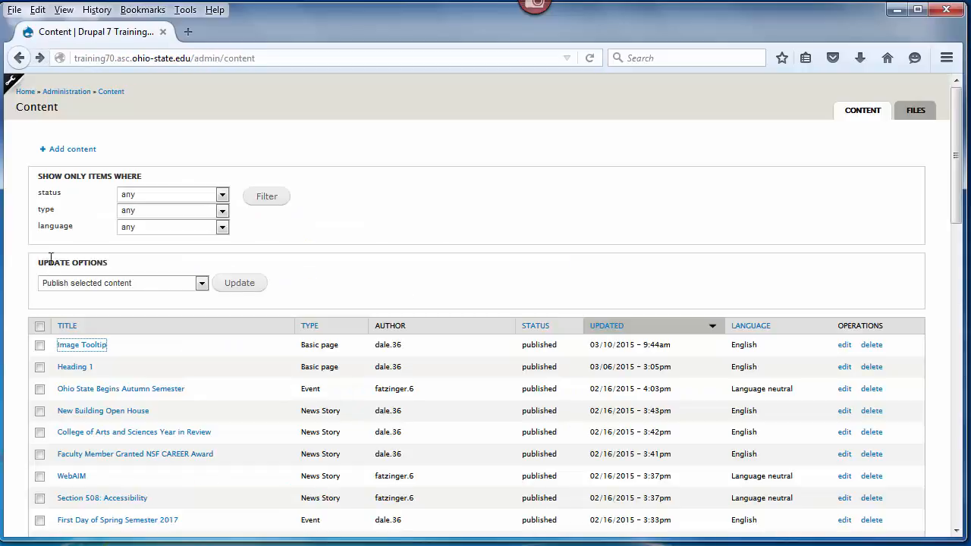
Open the Image Tooltip page for editing from the content list and save it without alterations
click(845, 346)
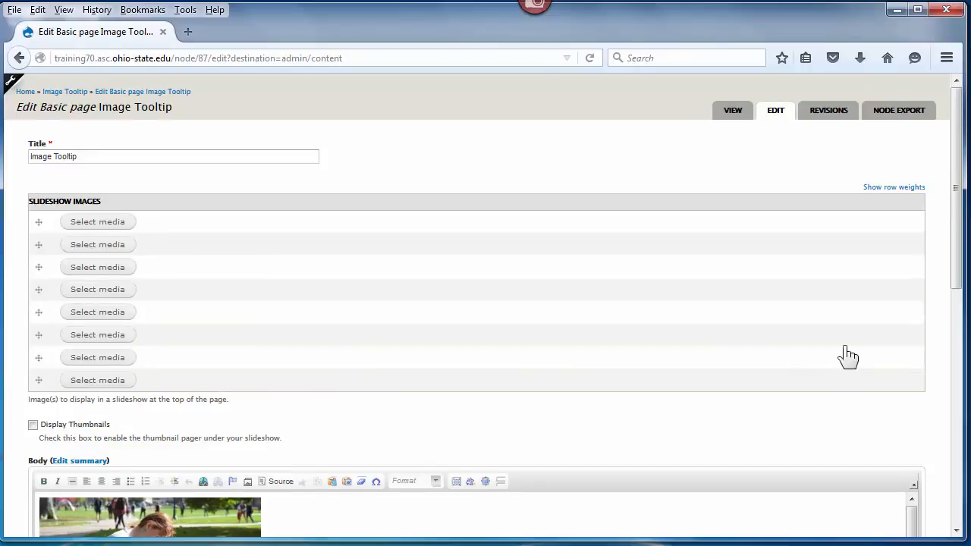
scroll(848, 357, down, 6)
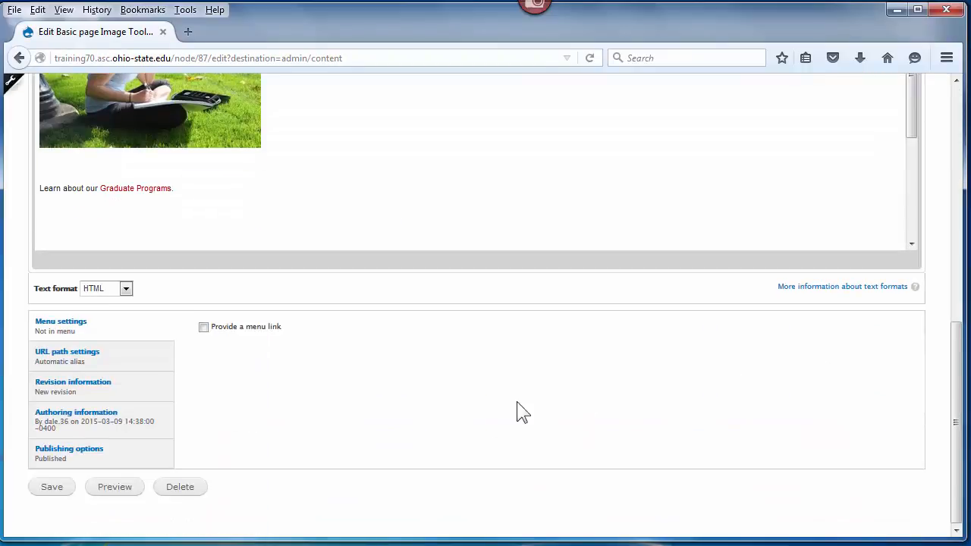
click(52, 489)
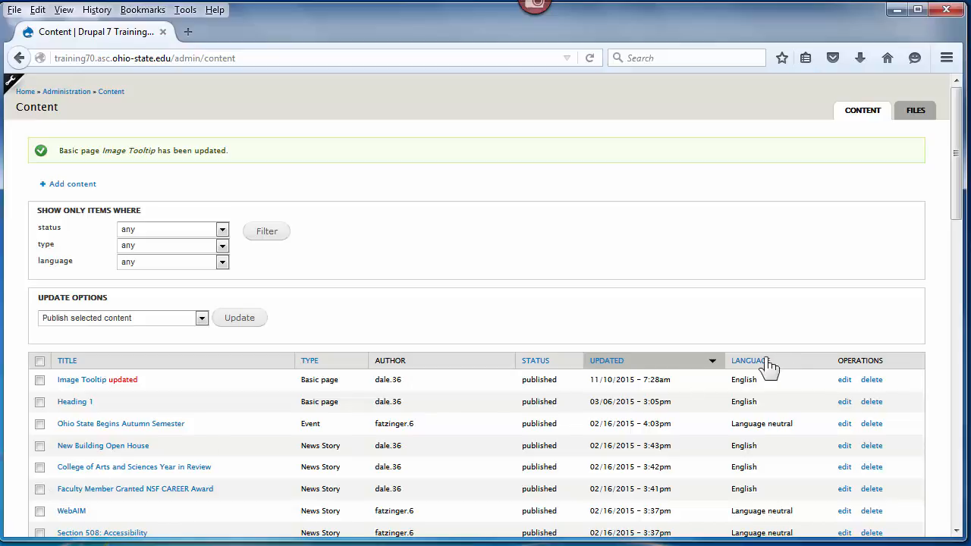
Request deletion of the Image Tooltip page from the content list and cancel at the confirmation
click(872, 381)
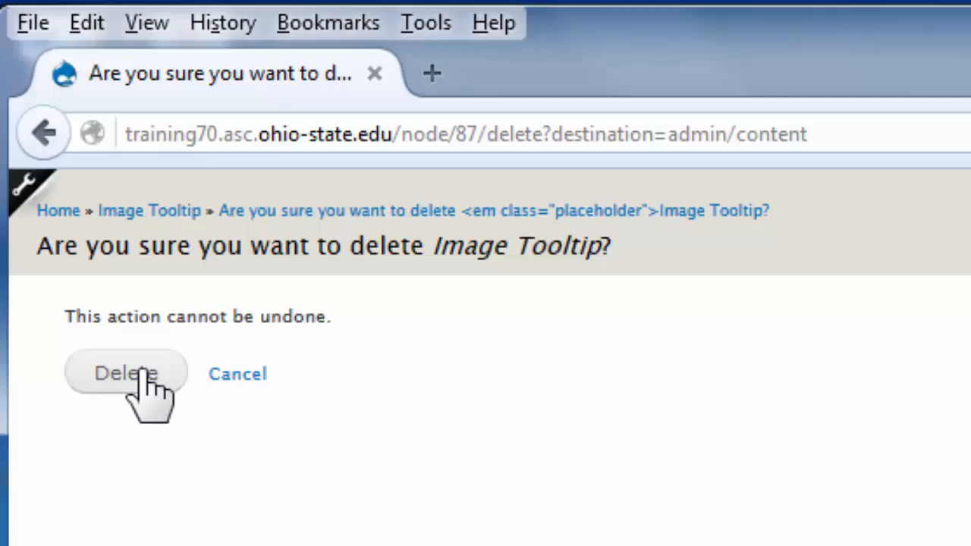
click(238, 374)
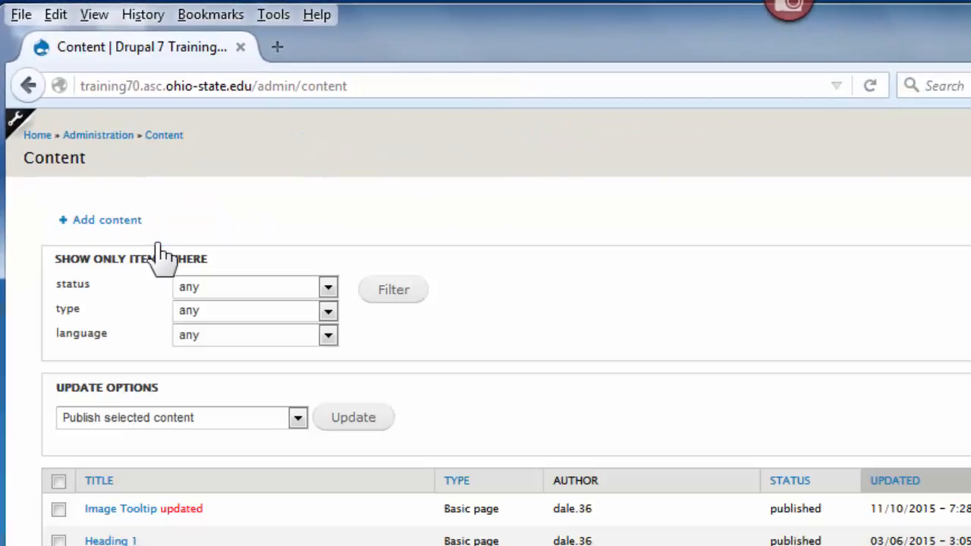
Filter the content list to items of type Event and sort them by title
click(329, 312)
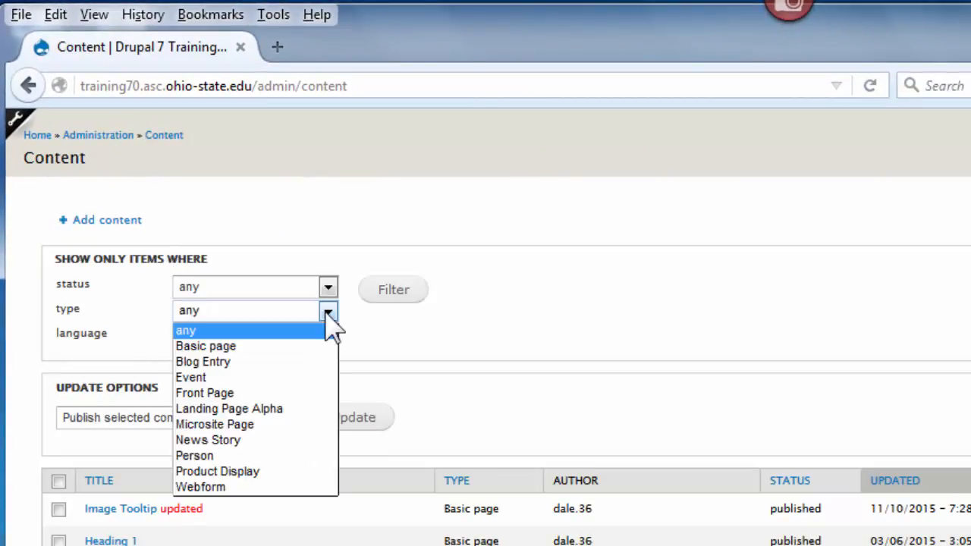
click(288, 377)
click(391, 301)
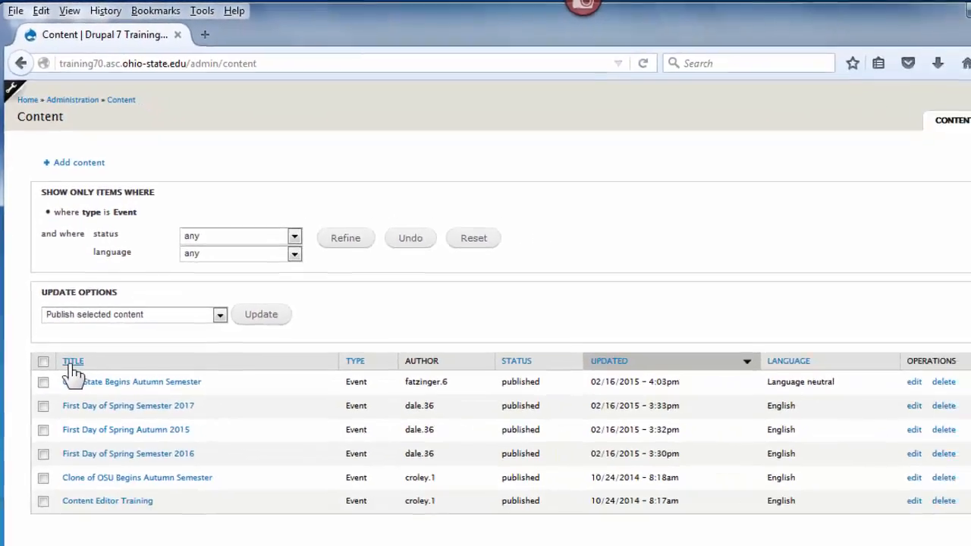
click(99, 490)
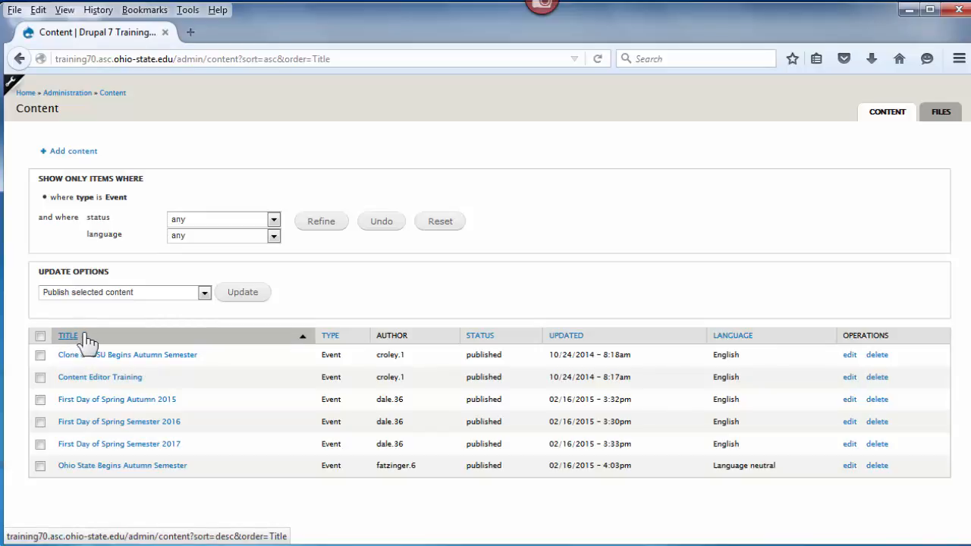
Reset the content list filter and open the Image Preparation page
click(436, 231)
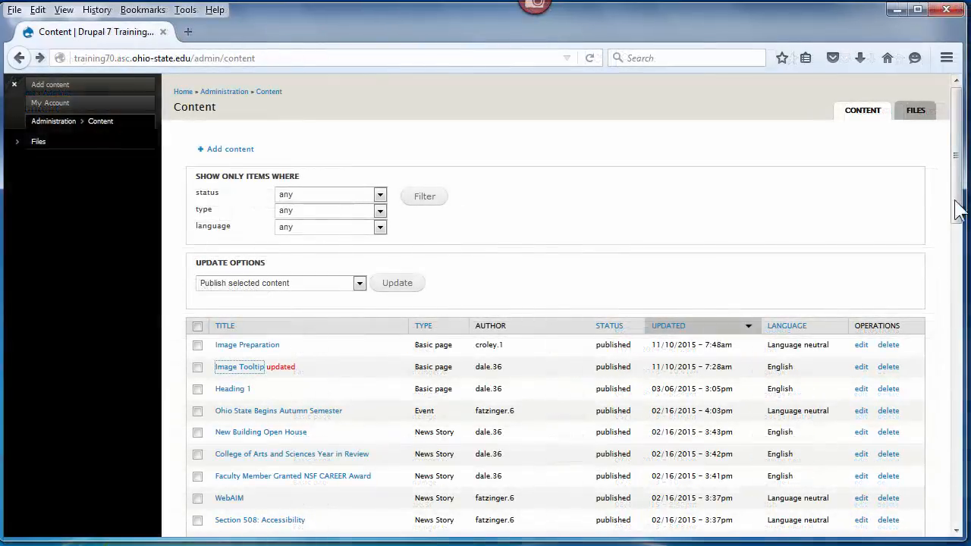
click(272, 351)
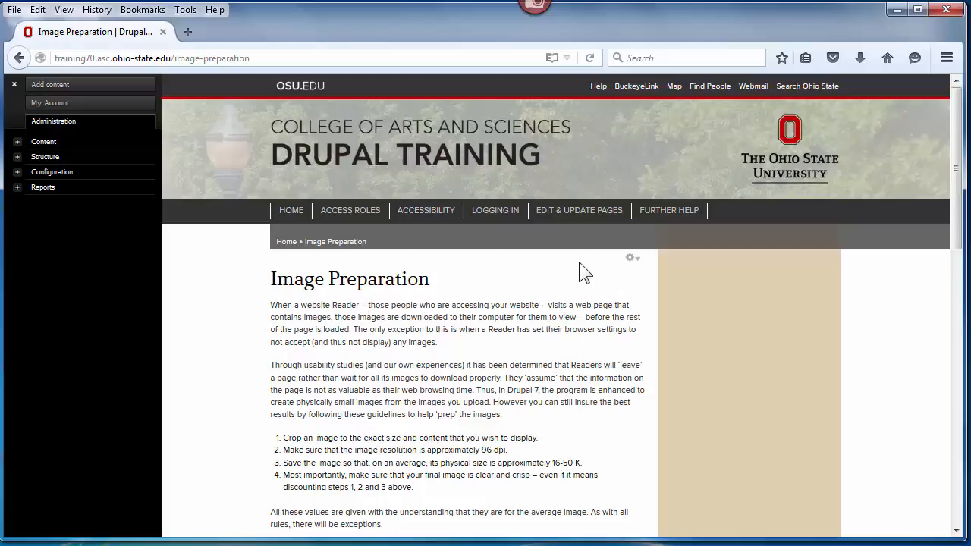
Go to the Adding Images page, found in the Adding Media section of Edit & Update Pages
click(594, 218)
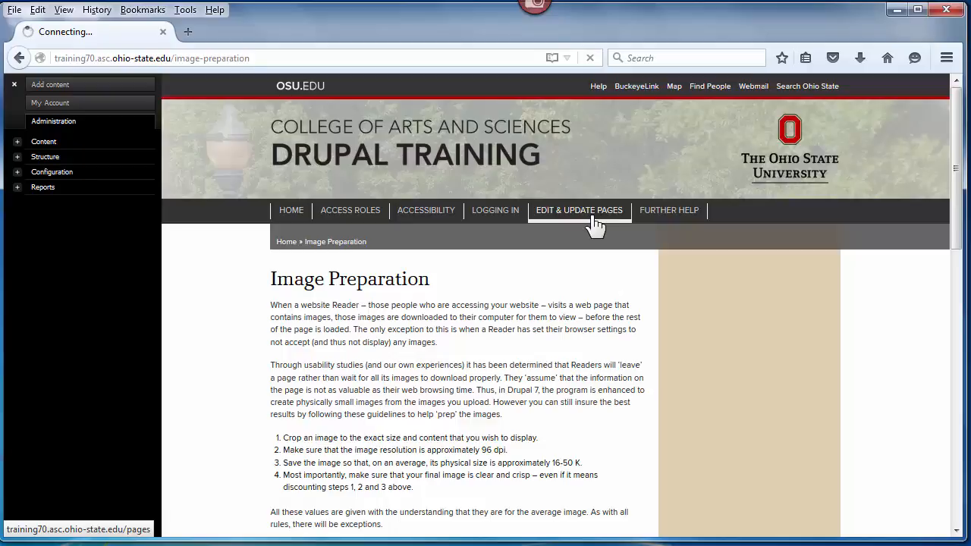
mouse_move(619, 282)
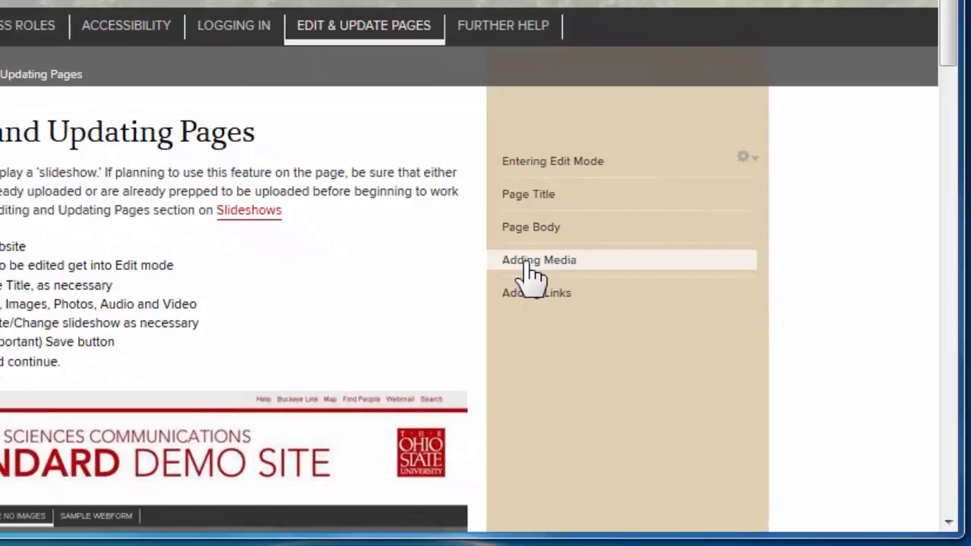
click(560, 284)
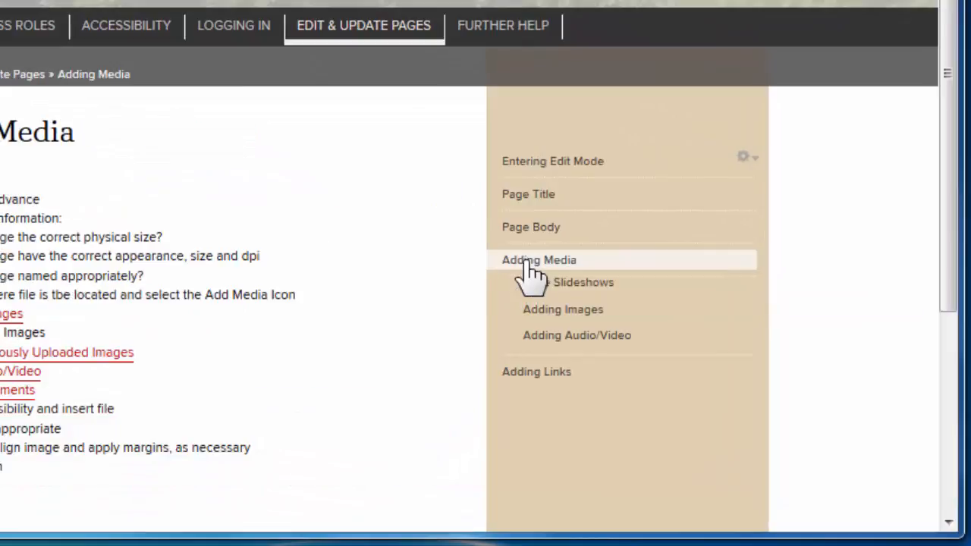
click(563, 311)
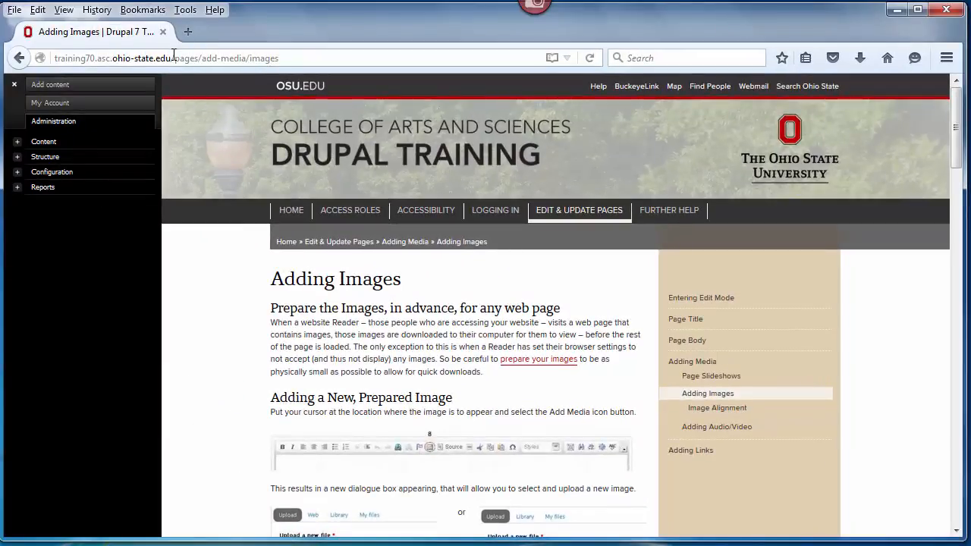
Copy the path /pages/add-media/images from the web address of the Adding Images page
drag(172, 58, 286, 62)
right_click(269, 57)
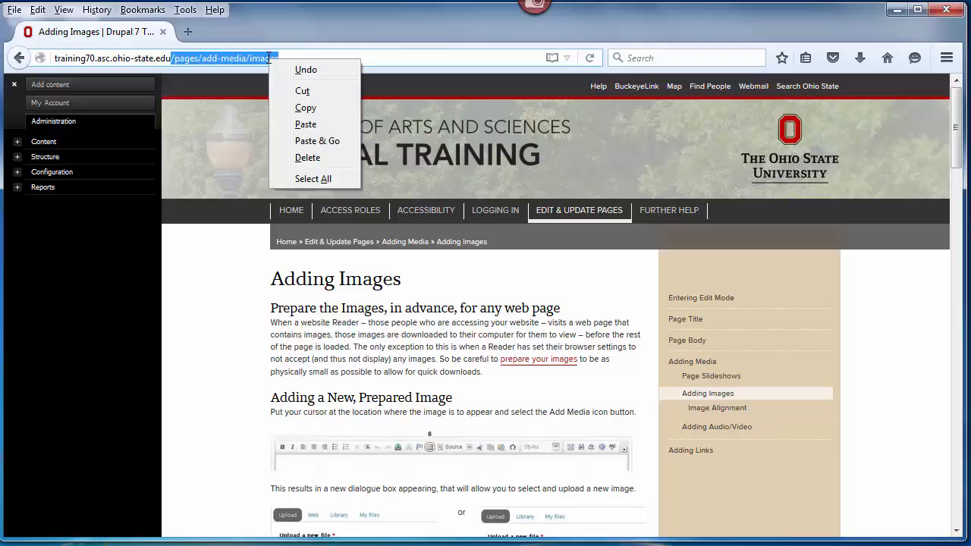
click(304, 105)
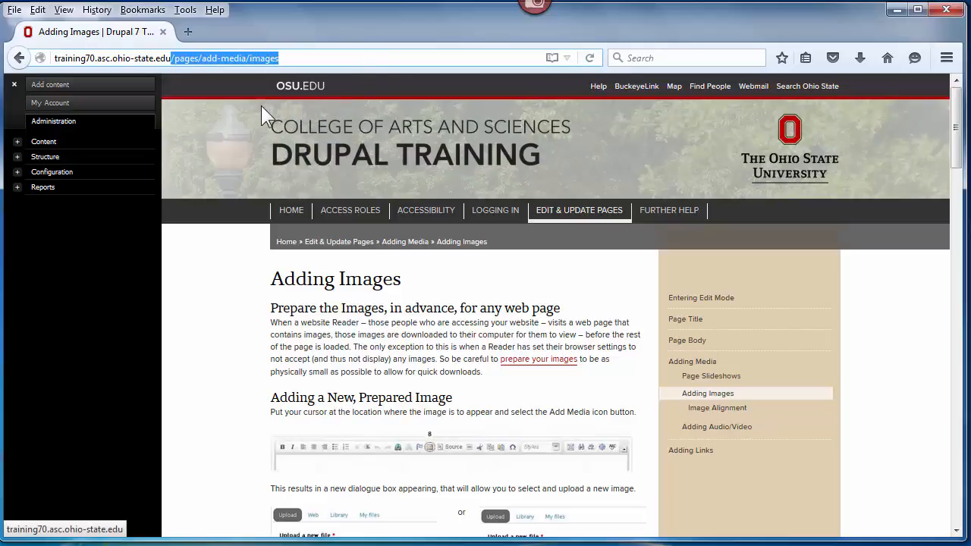
Return to the Image Preparation page and open it for editing
click(21, 64)
click(20, 60)
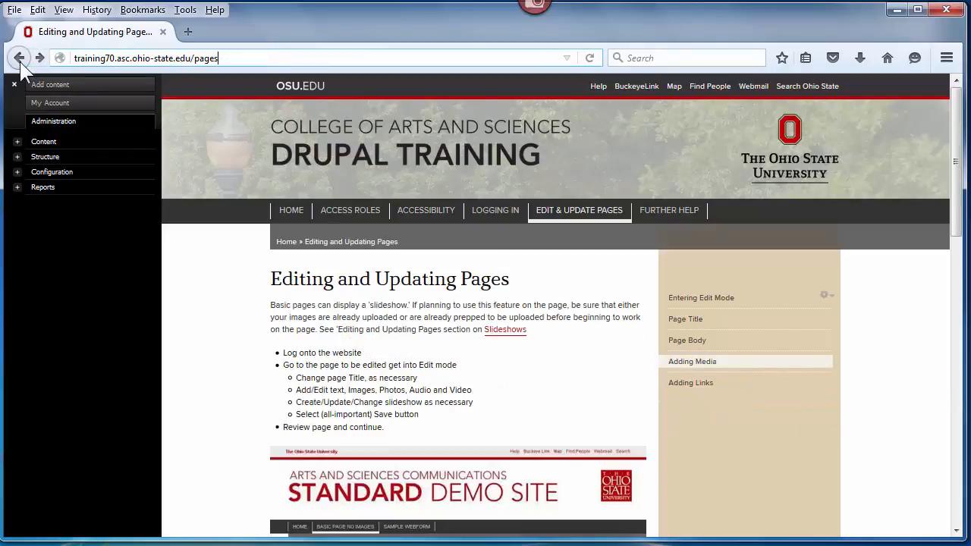
click(20, 59)
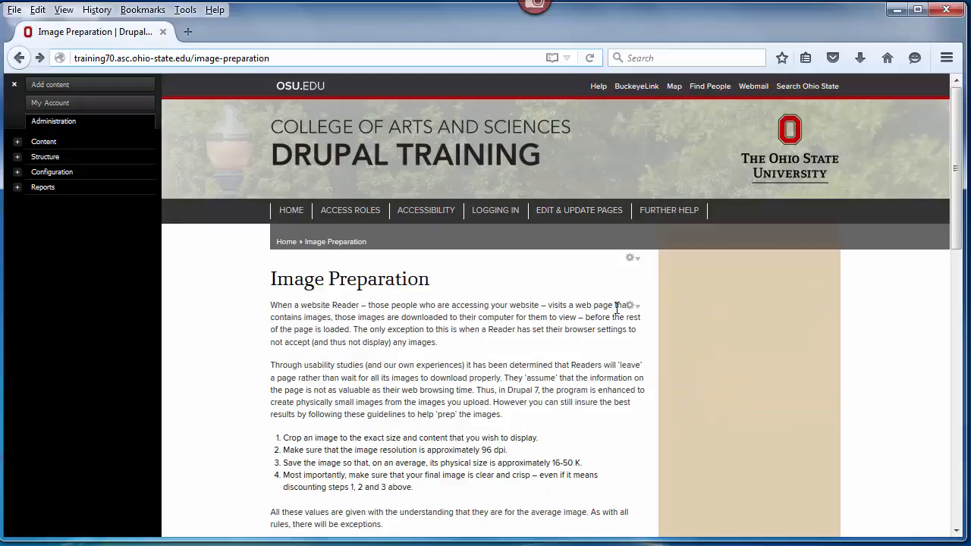
click(634, 308)
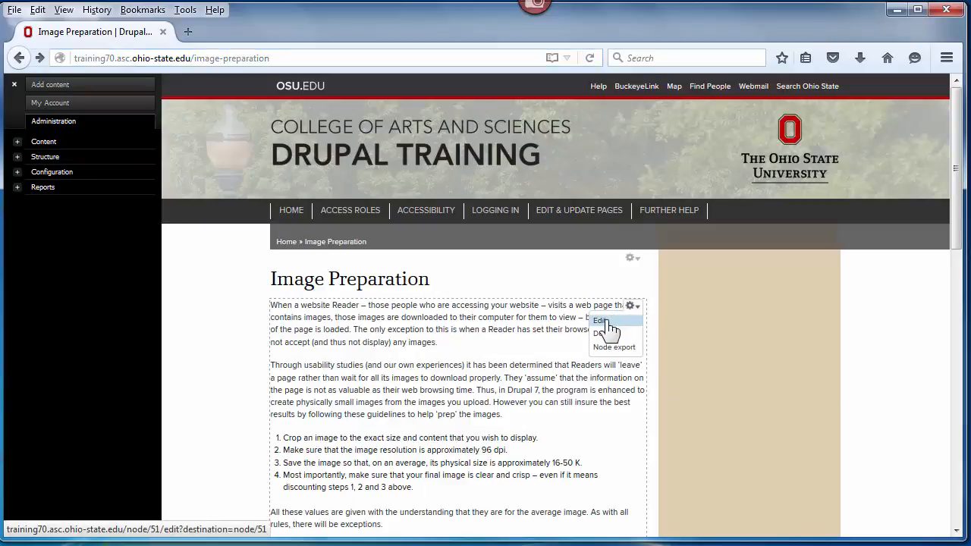
click(601, 321)
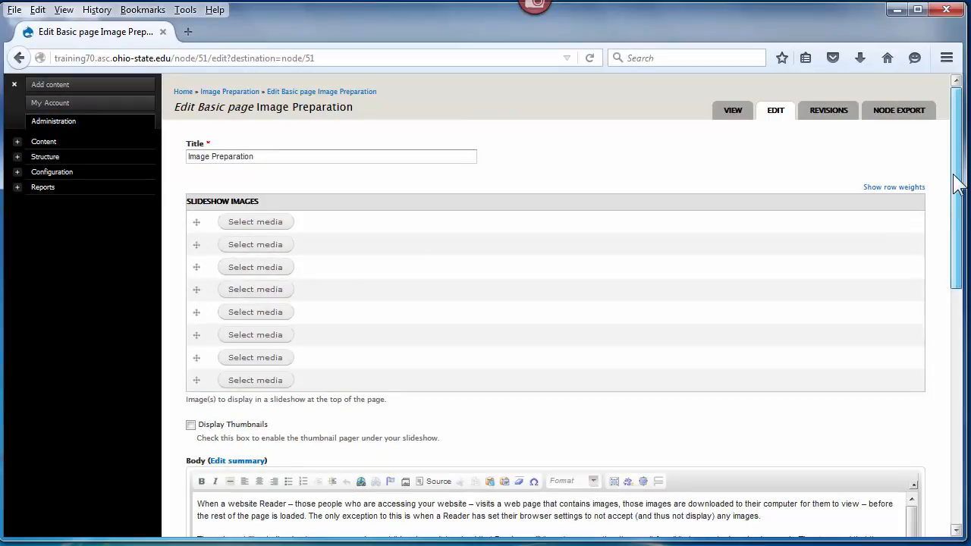
Turn off the automatic URL alias for the Image Preparation page and set the alias to pages/add-media/images/prep
drag(958, 185, 956, 433)
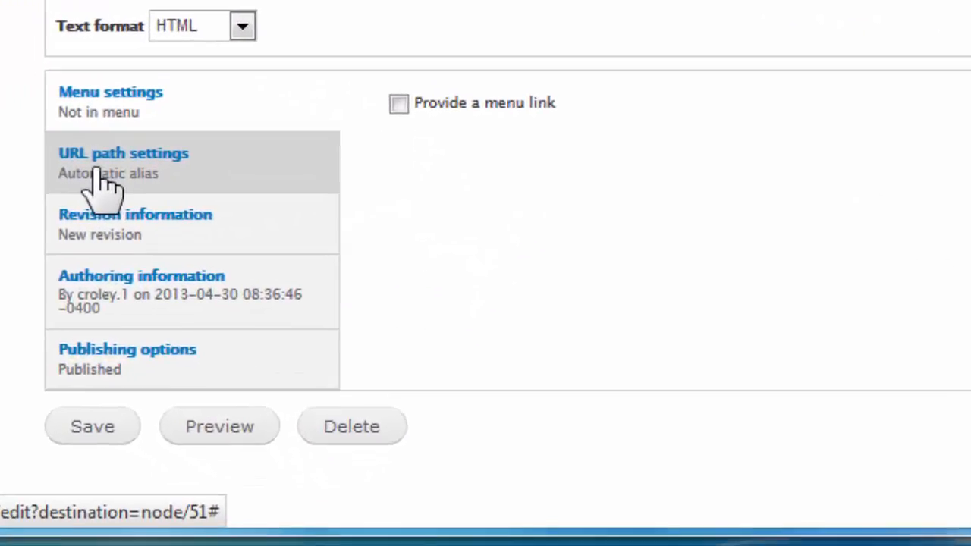
click(101, 184)
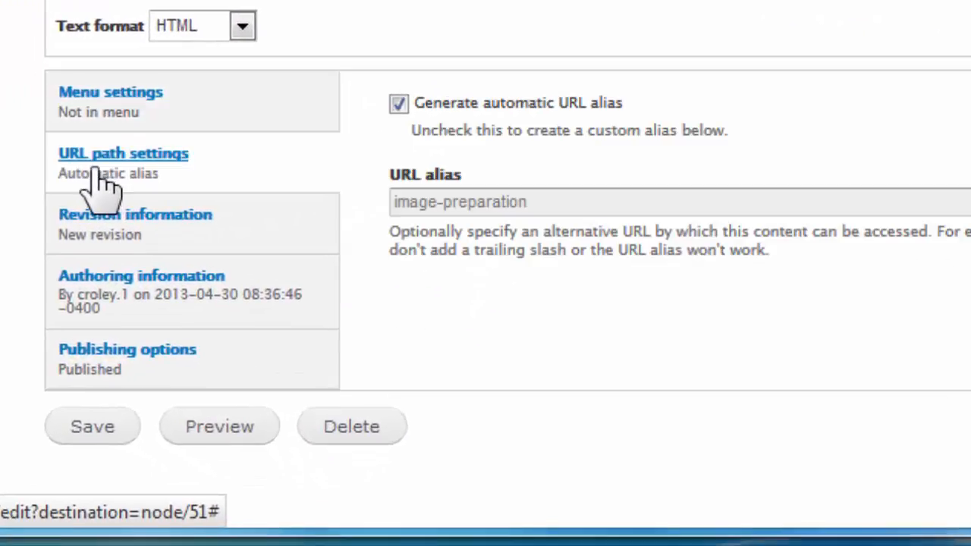
click(400, 103)
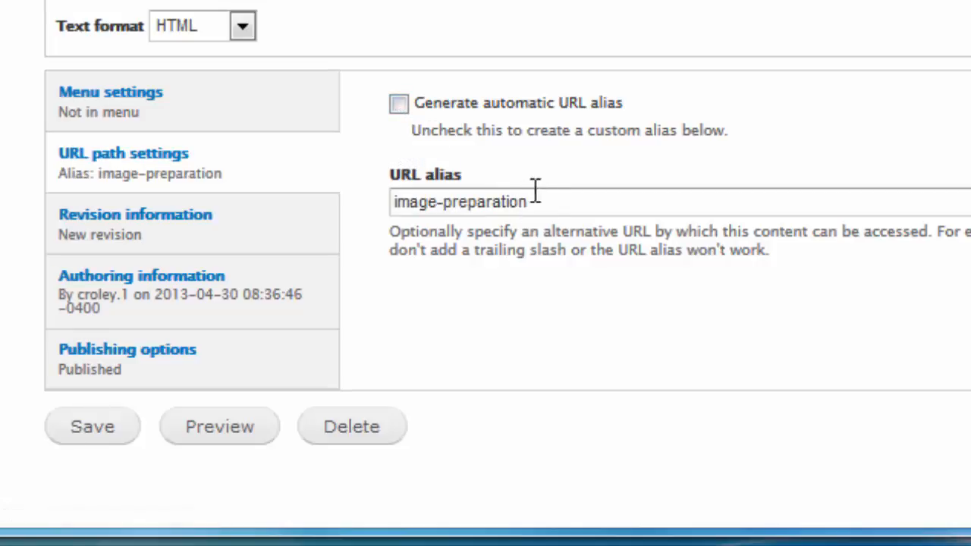
click(560, 201)
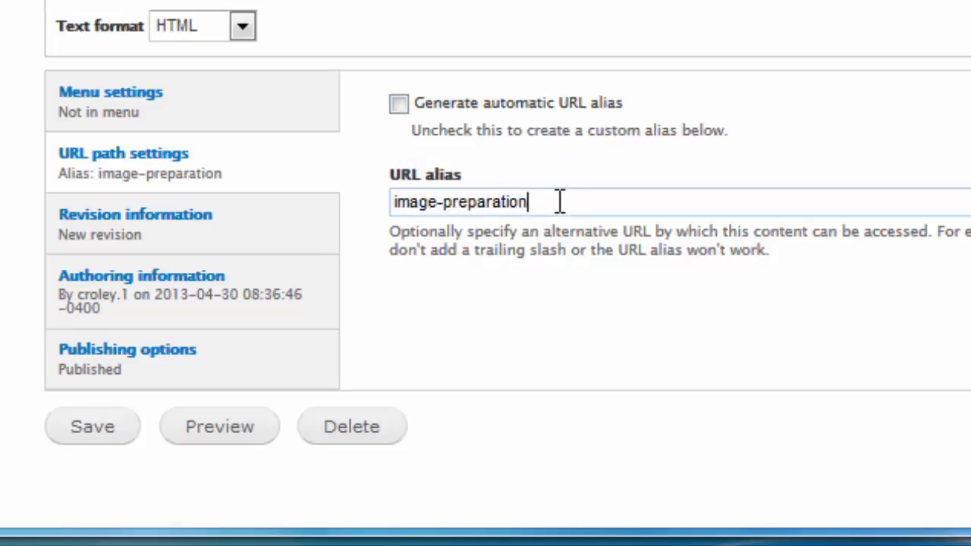
drag(560, 201, 390, 202)
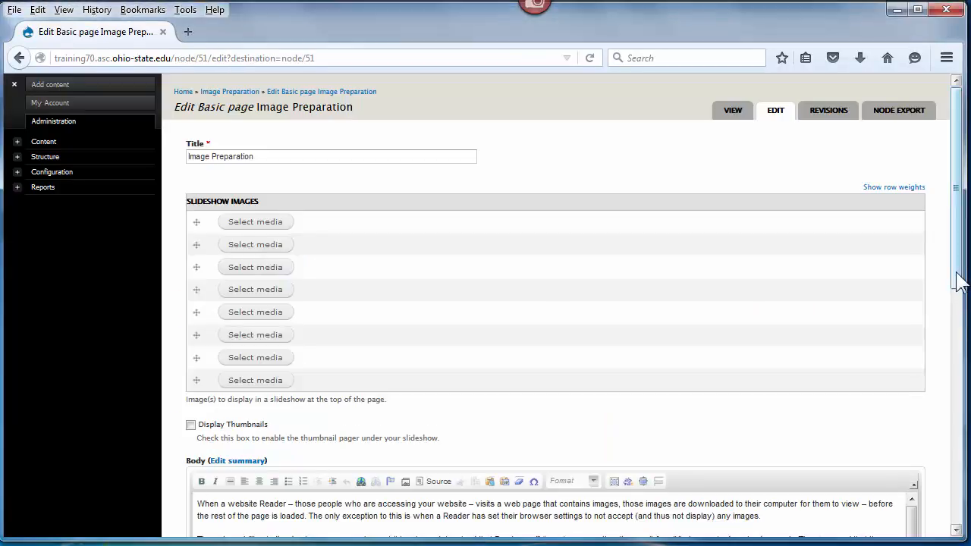
Provide a menu link for the page and shorten its menu link title to Image Prep
drag(958, 280, 956, 489)
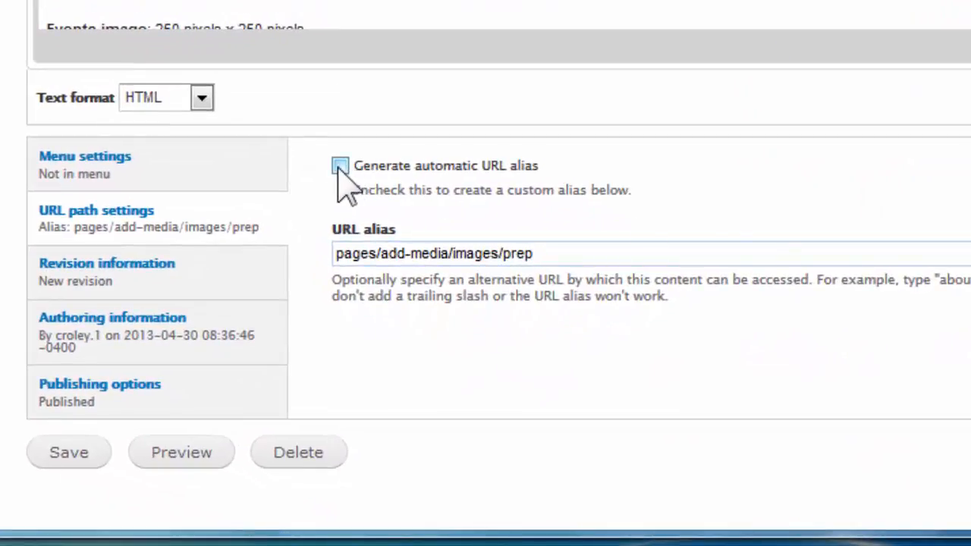
click(226, 173)
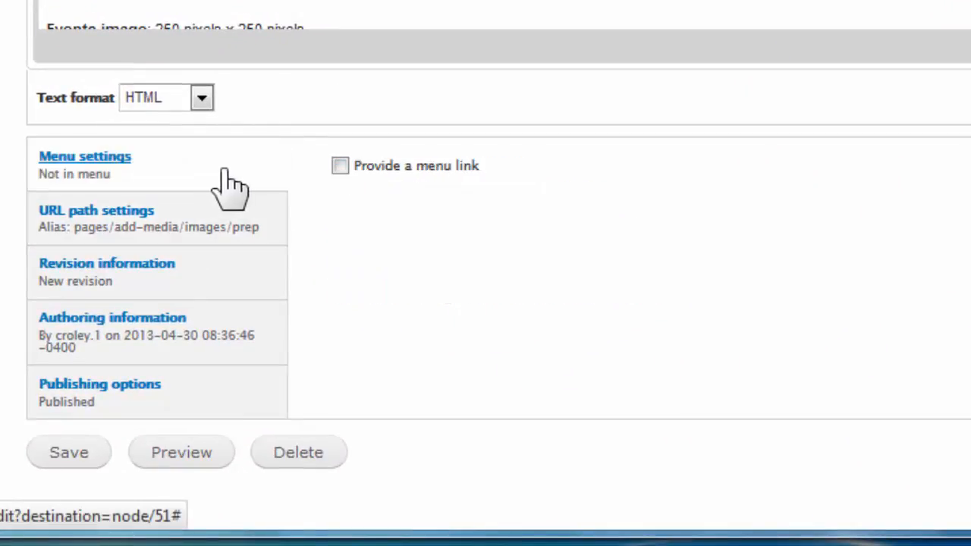
click(339, 168)
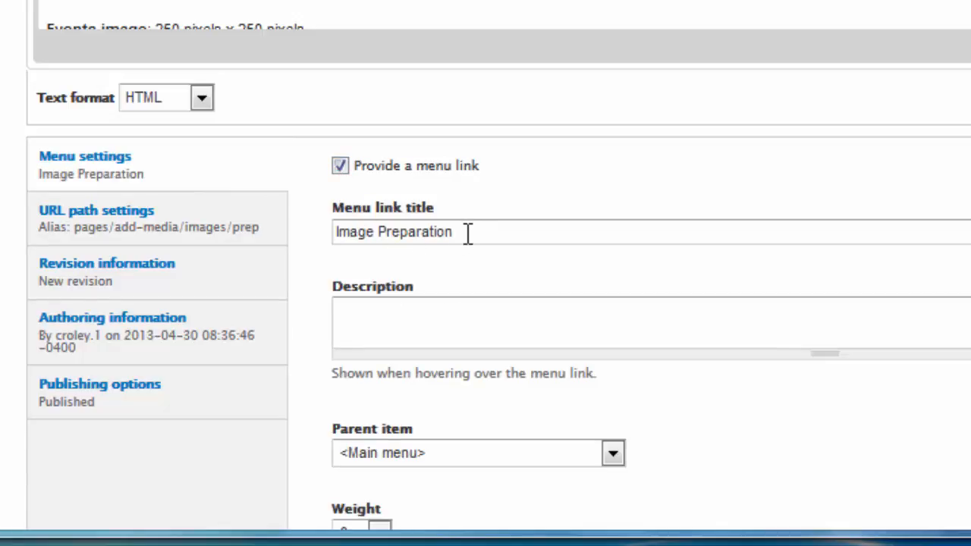
drag(408, 233, 476, 231)
key(BackSpace)
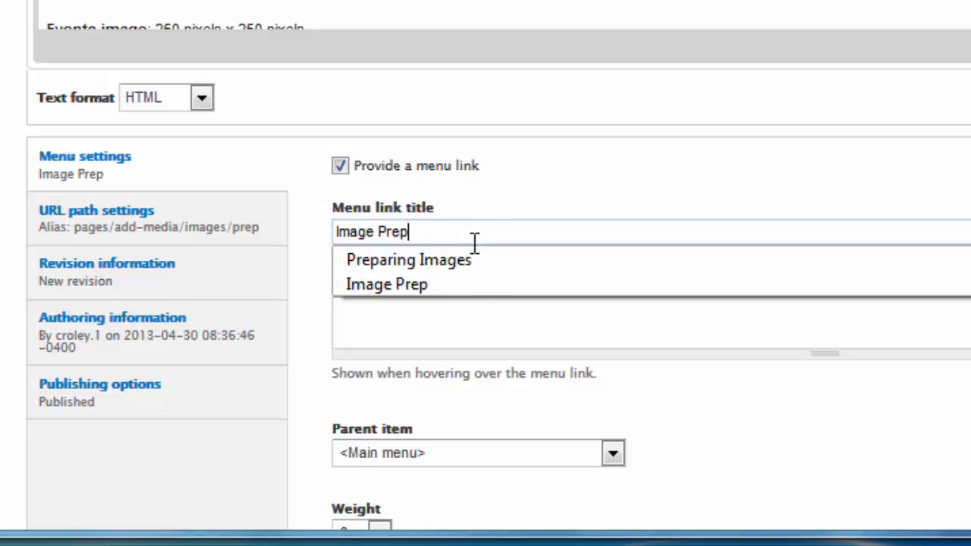
Enter "Learning to prepare images for the web." as the description of the Image Prep menu link
click(458, 320)
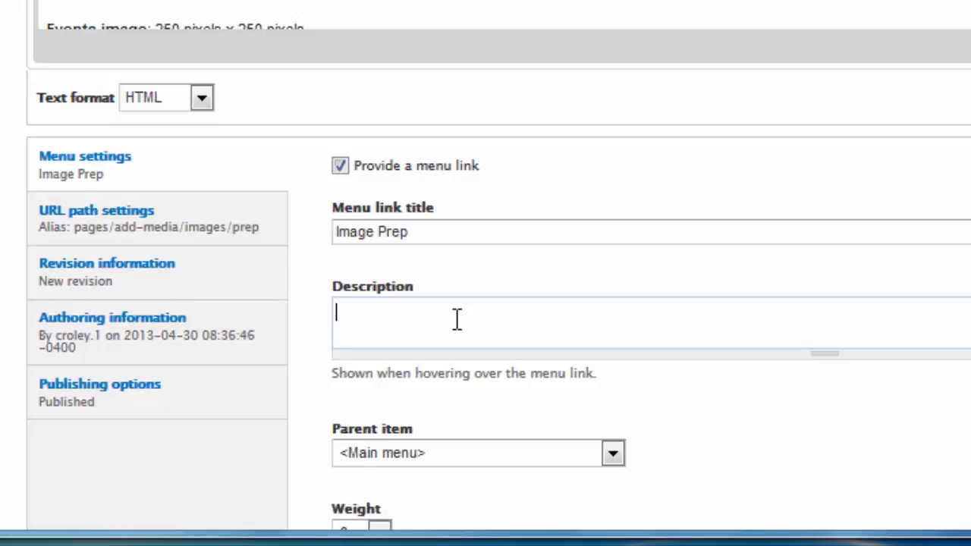
text(Learning to)
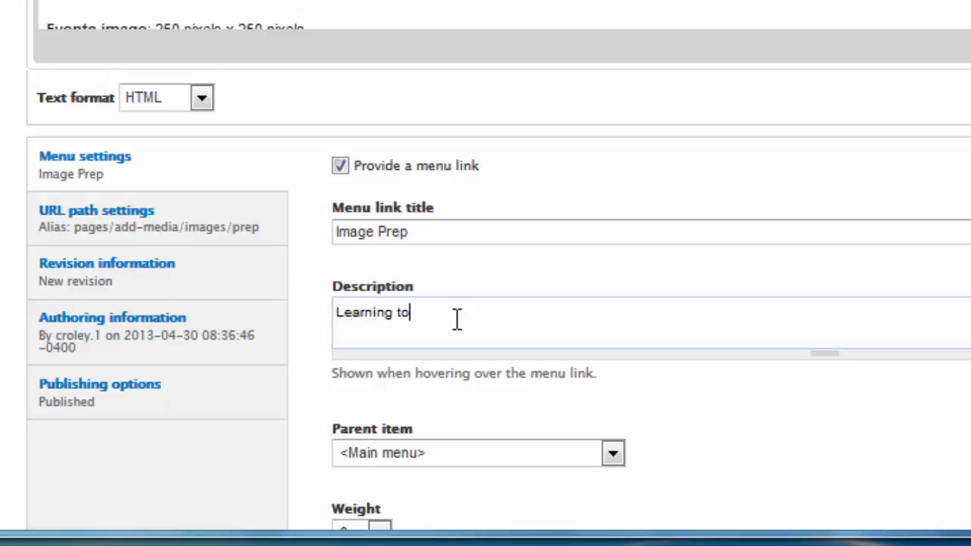
text( prepare images for)
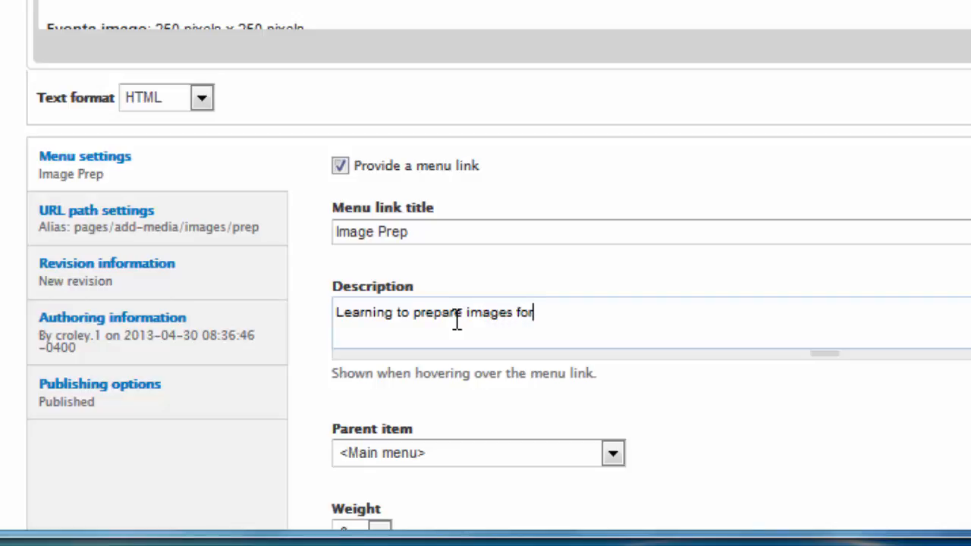
text( the web.)
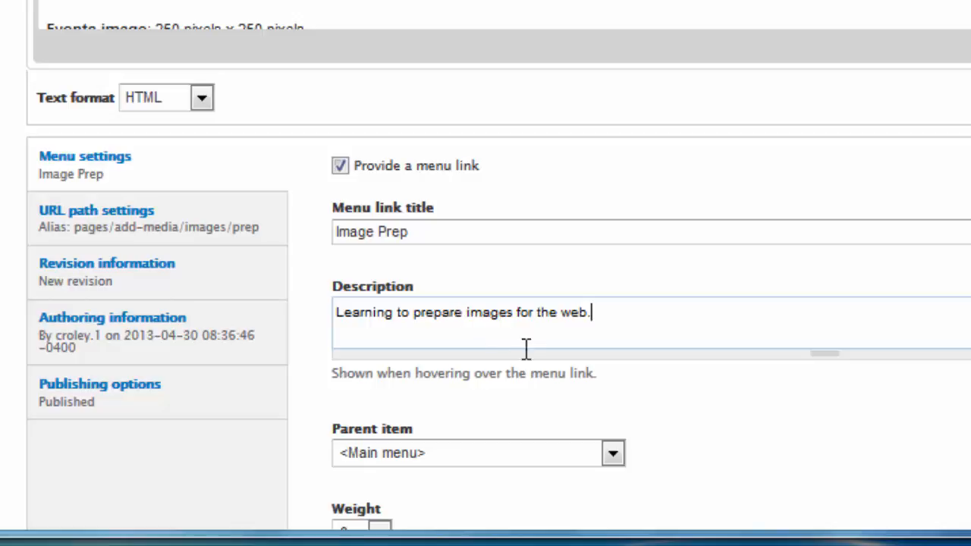
Set Adding Images as the parent item of the Image Prep menu link and save the page
click(613, 456)
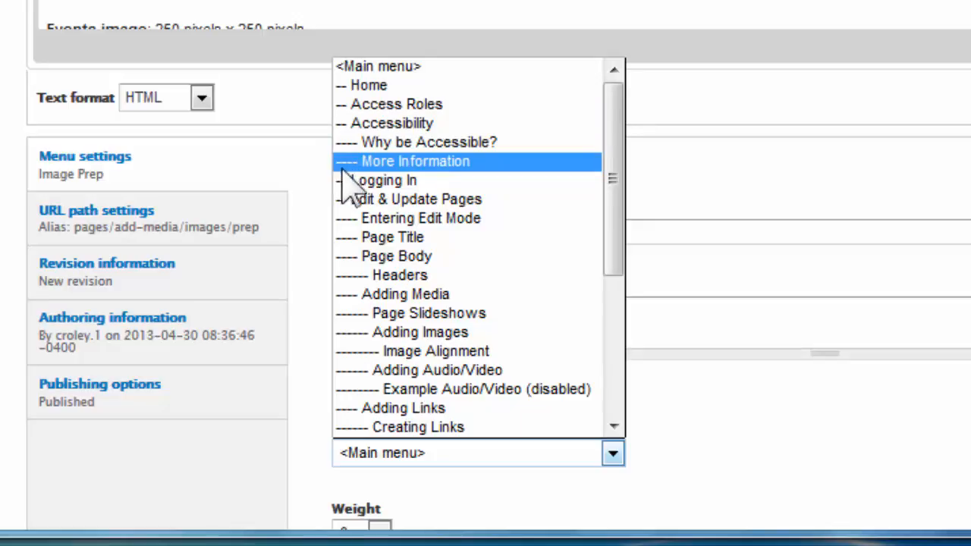
click(411, 334)
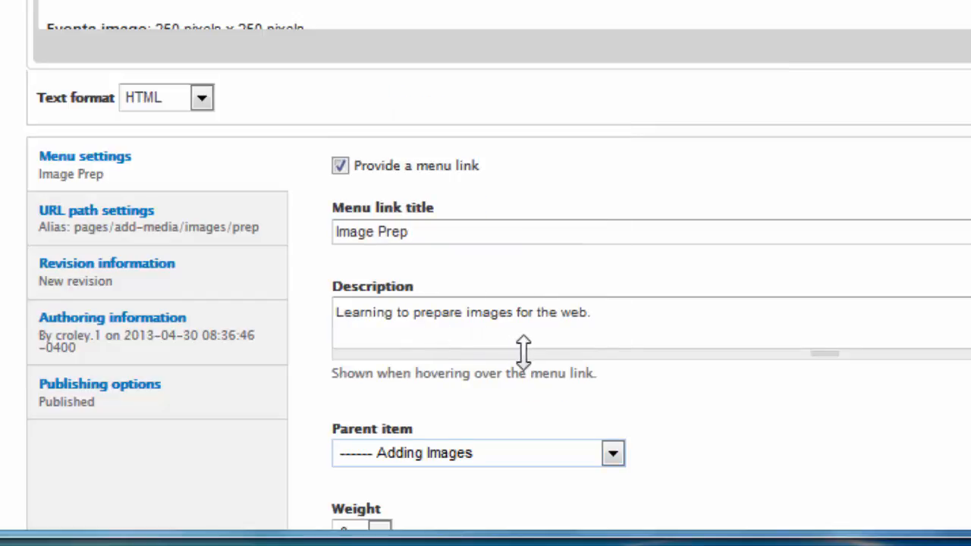
scroll(521, 352, down, 3)
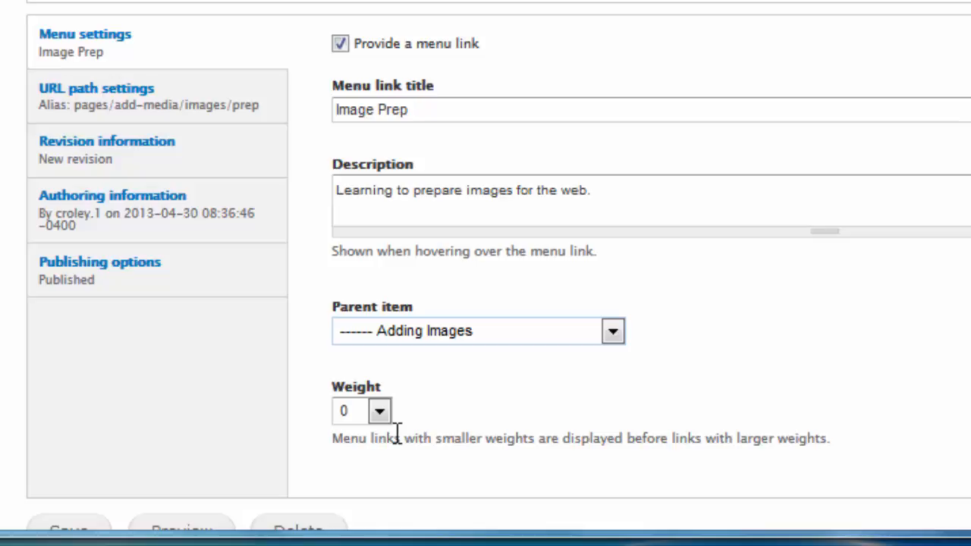
scroll(399, 436, down, 3)
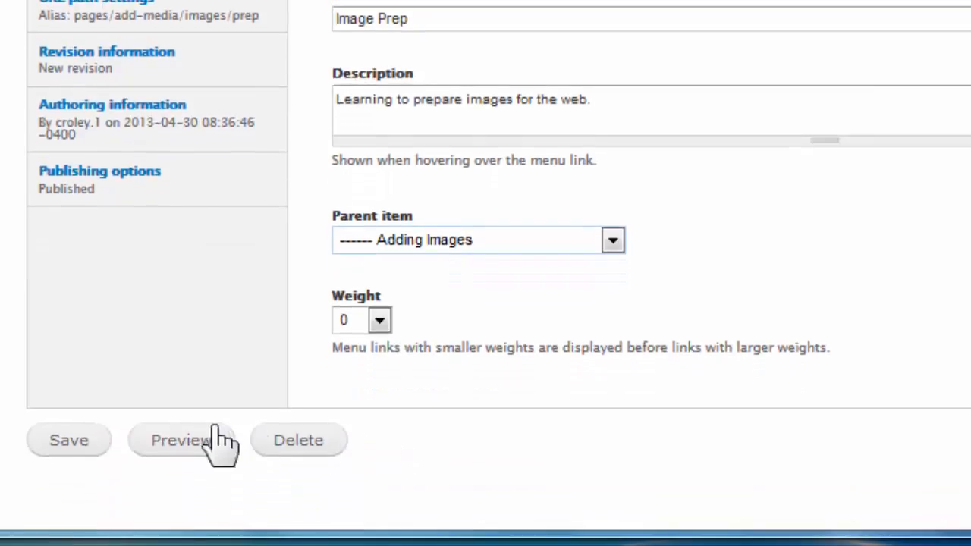
click(69, 443)
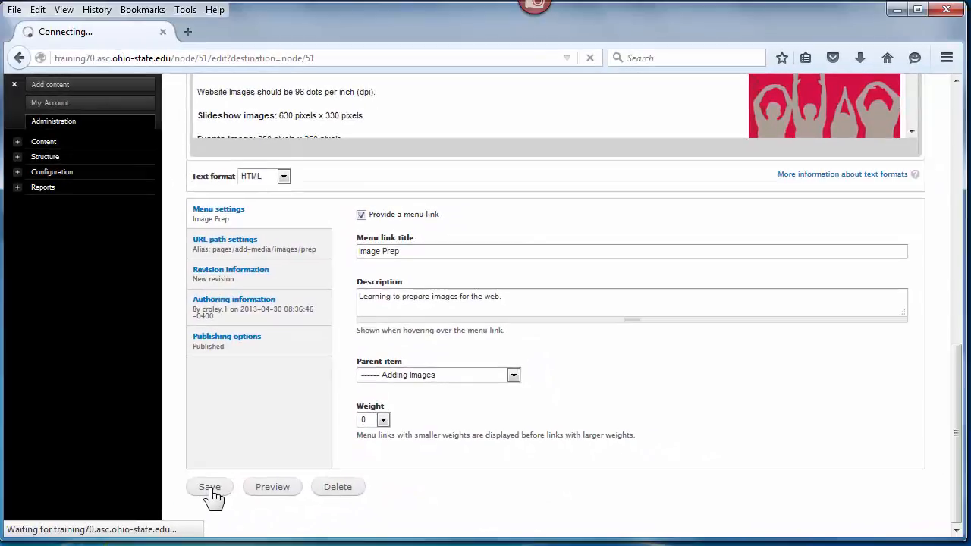